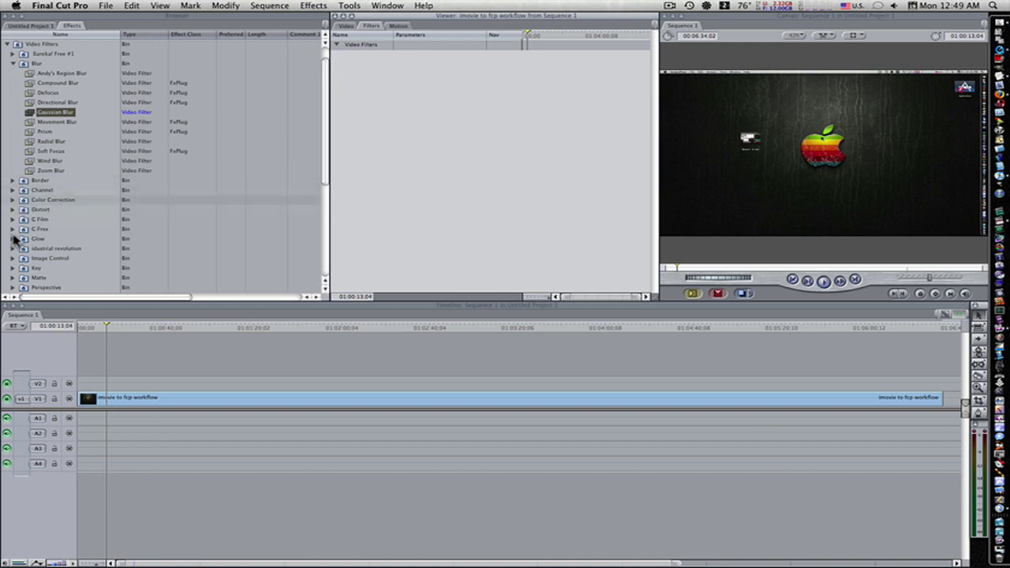
# Apply Image Control > Desaturate to the V1 clip and save the project as Untitled Project 1.
pyautogui.click(16, 258)
pyautogui.scroll(-3, 27, 264)
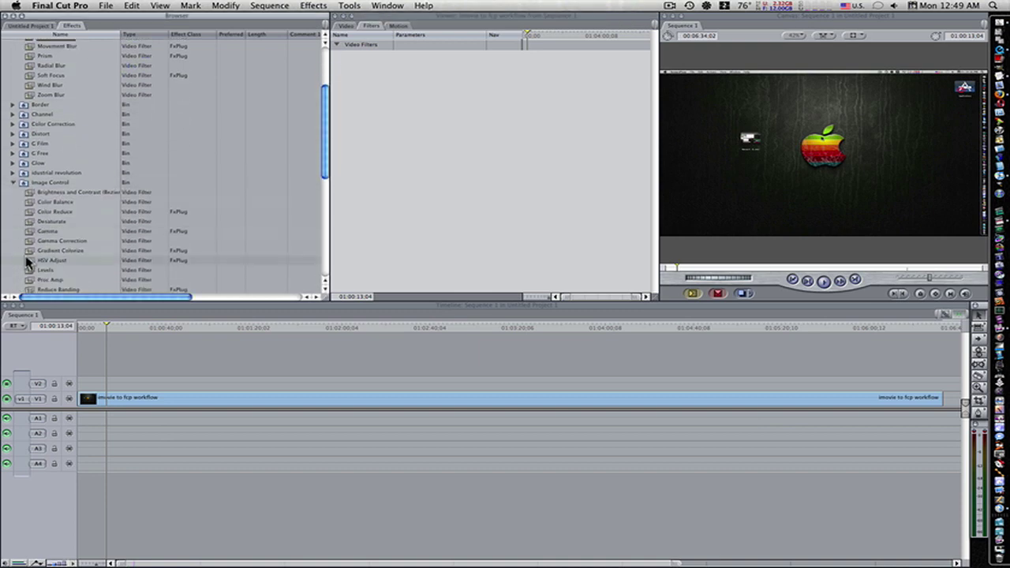
pyautogui.moveTo(34, 223); pyautogui.dragTo(128, 397)
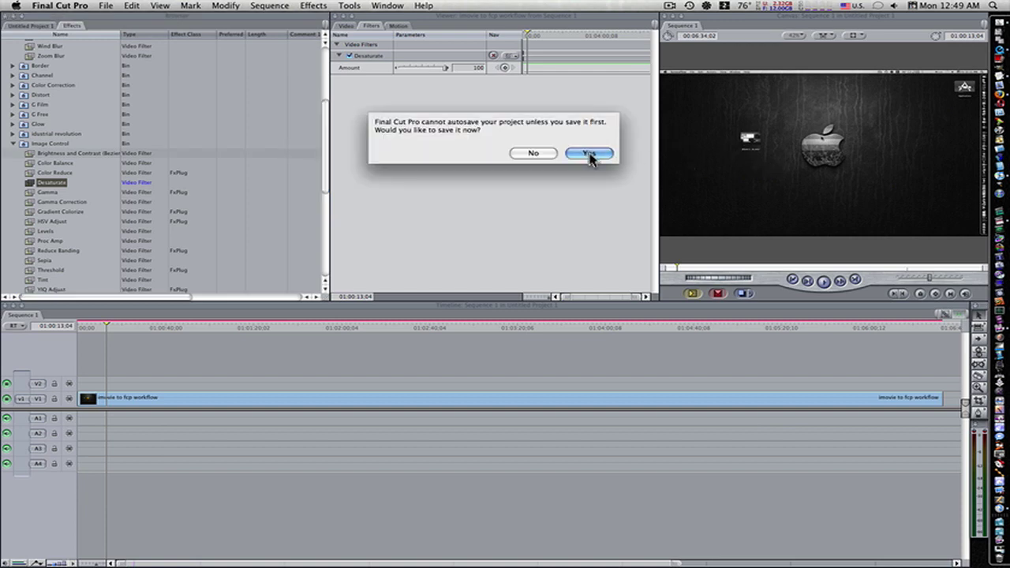
pyautogui.click(589, 154)
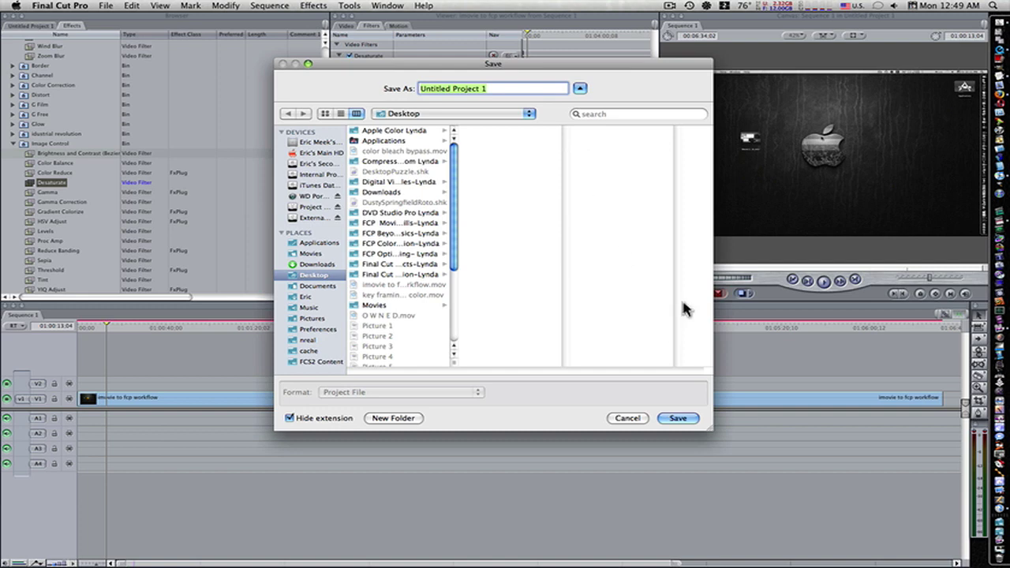
pyautogui.click(671, 423)
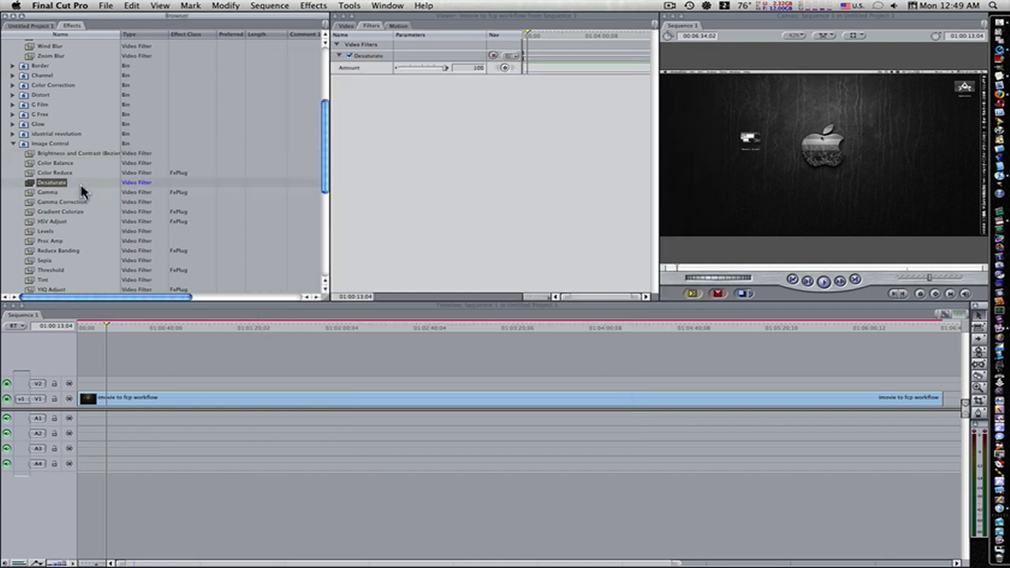
# Apply the Border > Bevel filter to the V1 clip.
pyautogui.scroll(5, 85, 187)
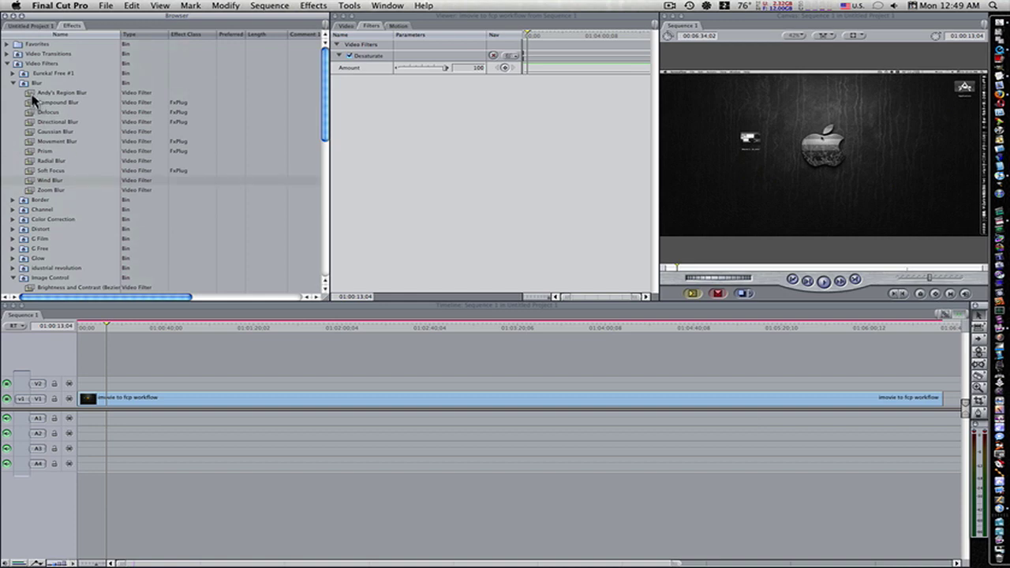
pyautogui.click(13, 200)
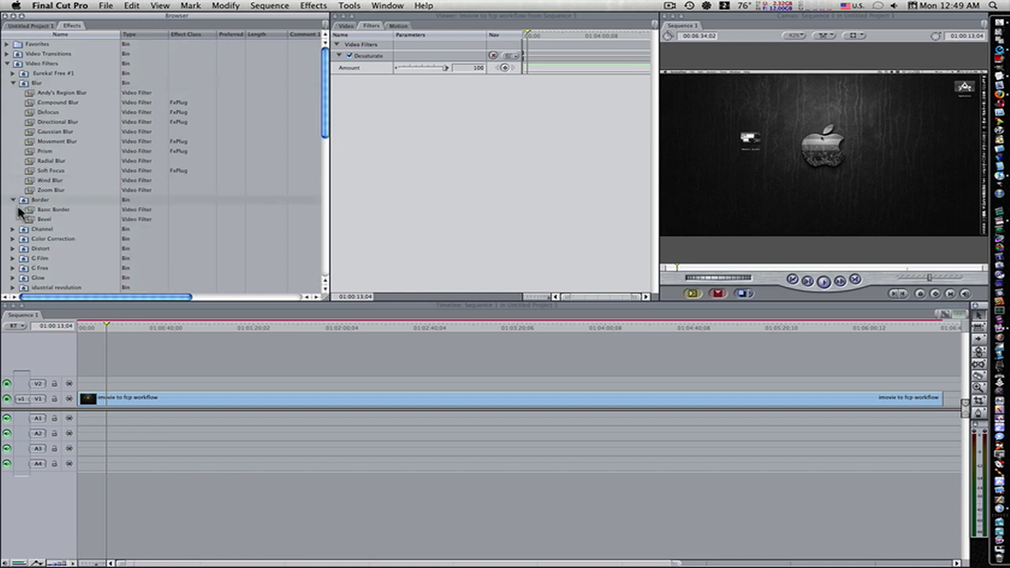
pyautogui.click(33, 219)
pyautogui.moveTo(44, 227); pyautogui.dragTo(145, 400)
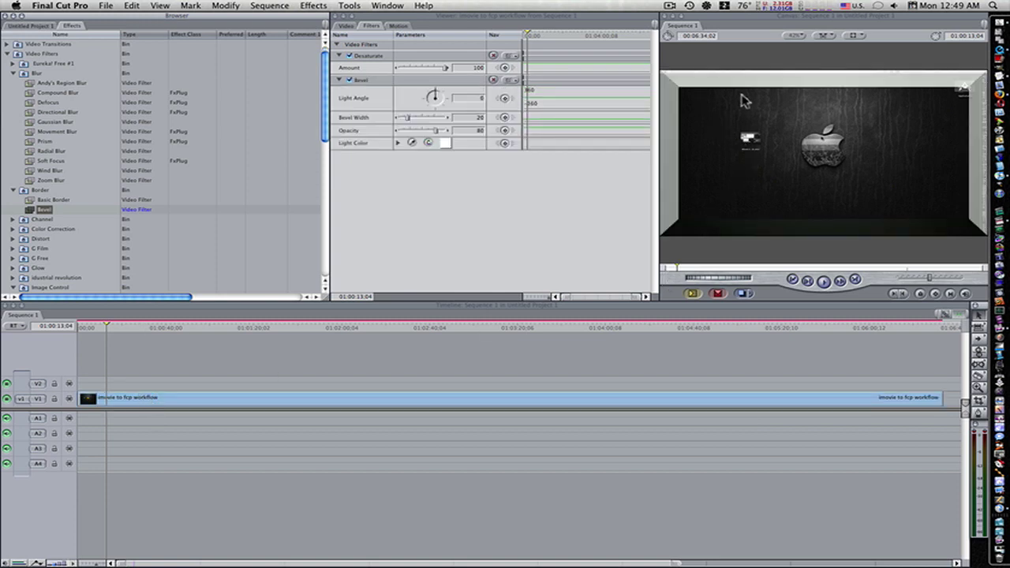
# Set the Bevel to width 13, orange light colour, opacity 100 and light angle 42.
pyautogui.click(300, 259)
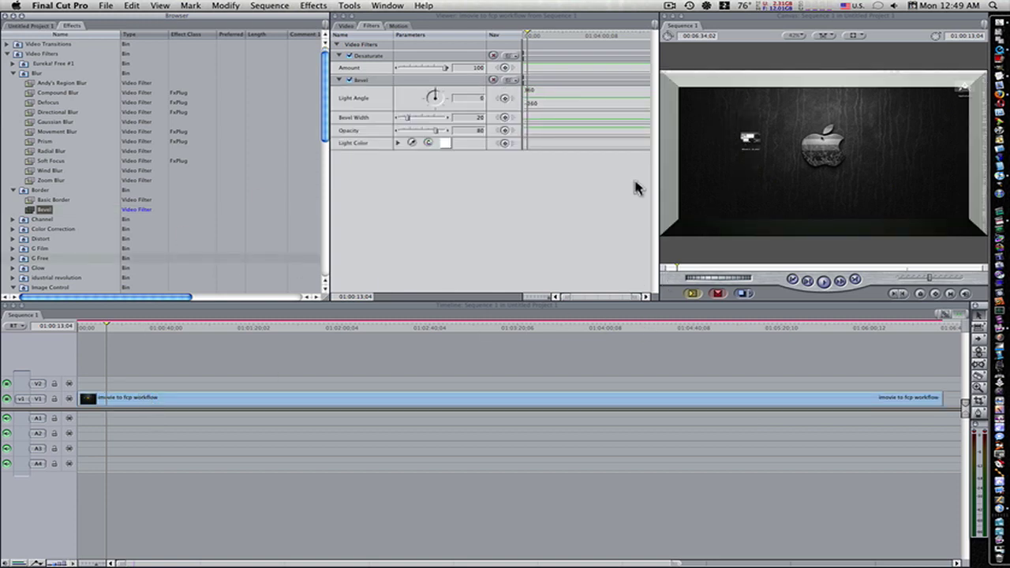
pyautogui.moveTo(408, 119); pyautogui.dragTo(402, 119)
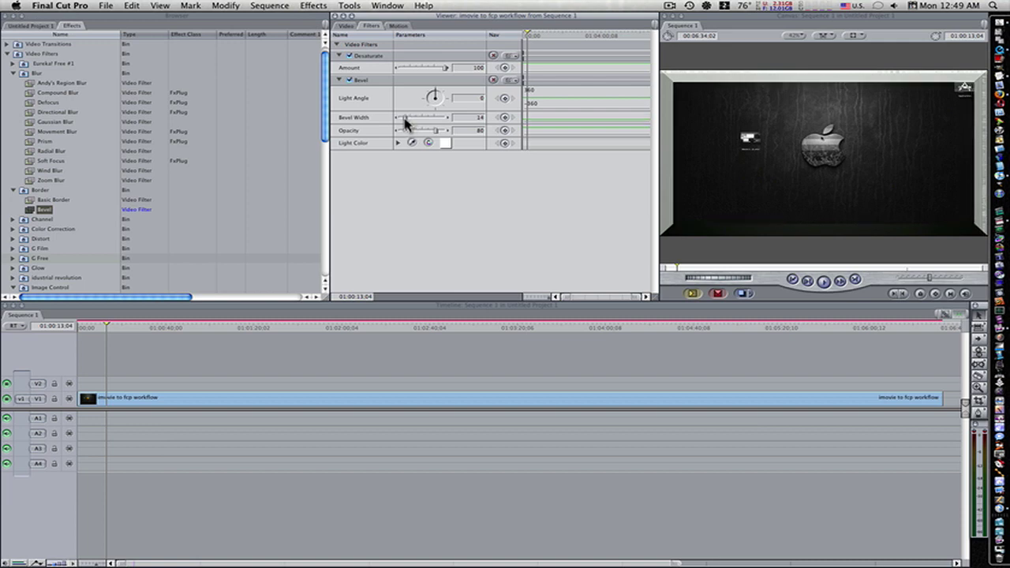
pyautogui.click(444, 147)
pyautogui.click(523, 185)
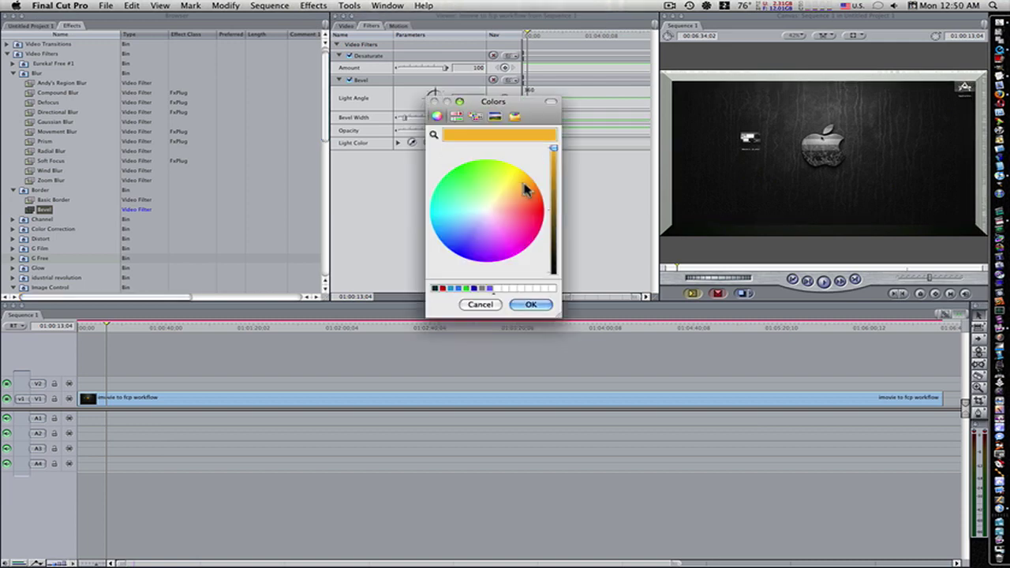
pyautogui.click(532, 306)
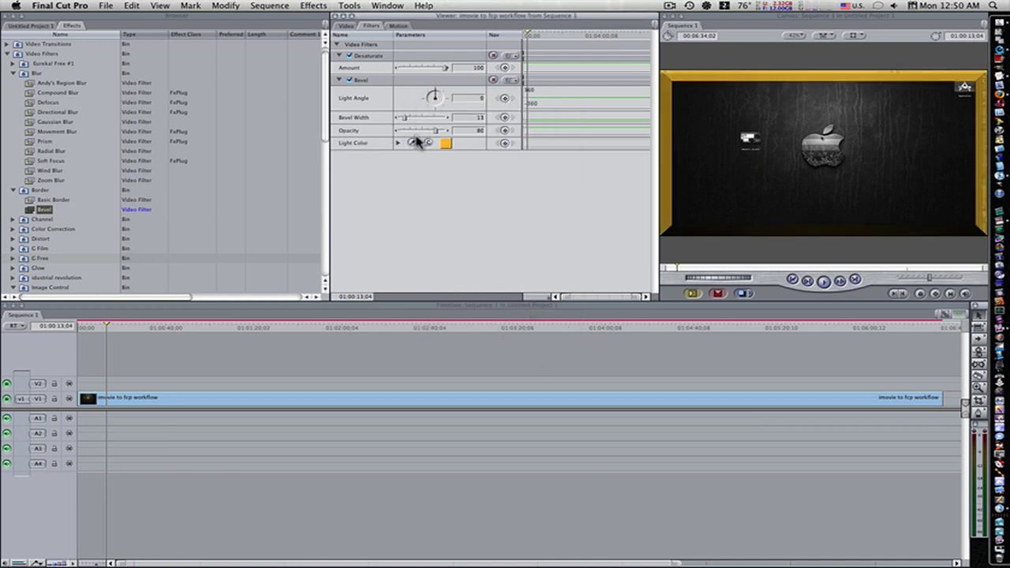
pyautogui.moveTo(436, 134)
pyautogui.mouseDown()
pyautogui.moveTo(426, 137)
pyautogui.moveTo(456, 136)
pyautogui.mouseUp()
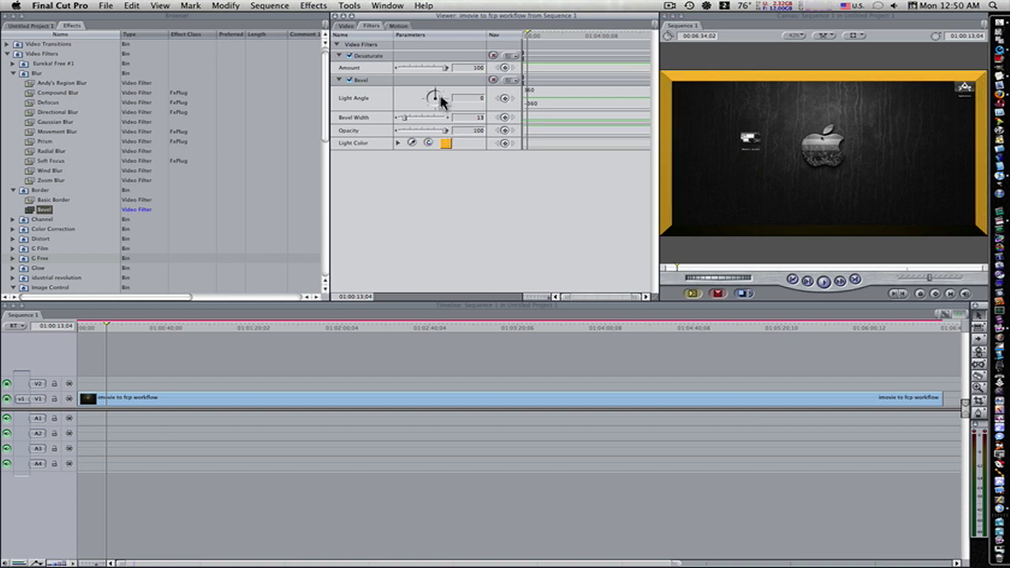
pyautogui.moveTo(436, 96); pyautogui.dragTo(443, 98)
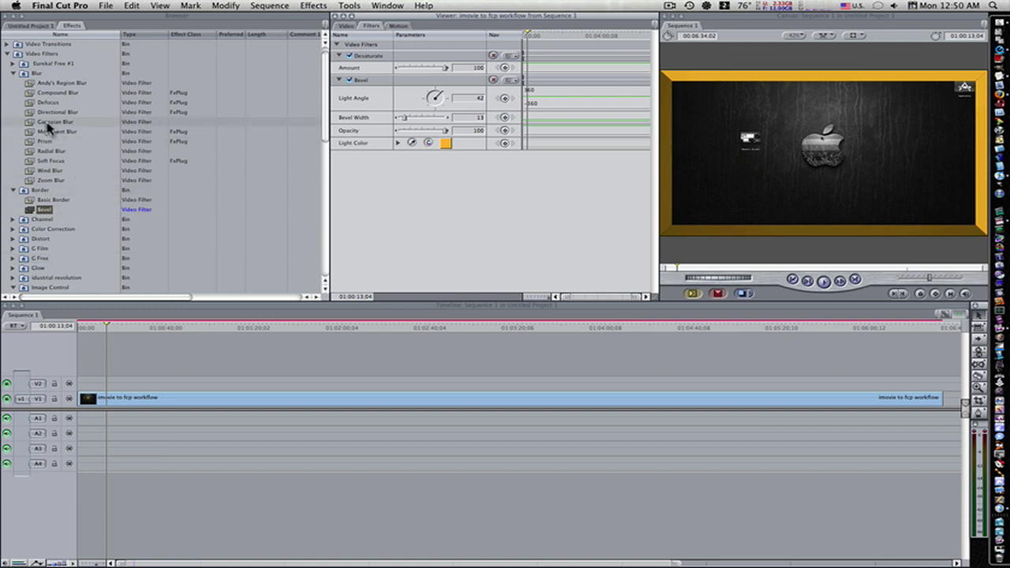
# Apply Blur > Gaussian Blur to the clip and raise its Radius to 30.
pyautogui.moveTo(51, 123); pyautogui.dragTo(167, 402)
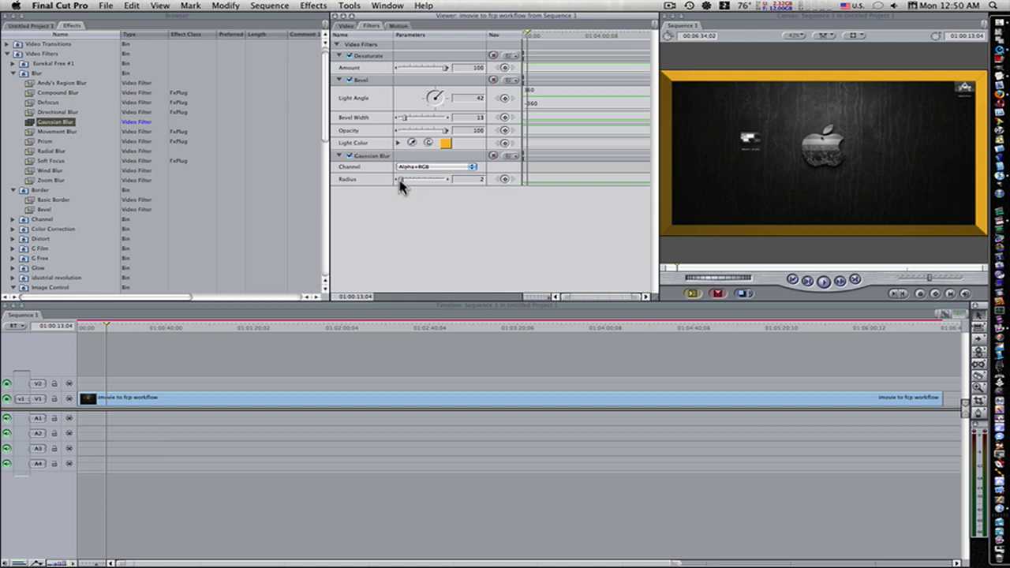
pyautogui.moveTo(400, 181); pyautogui.dragTo(426, 184)
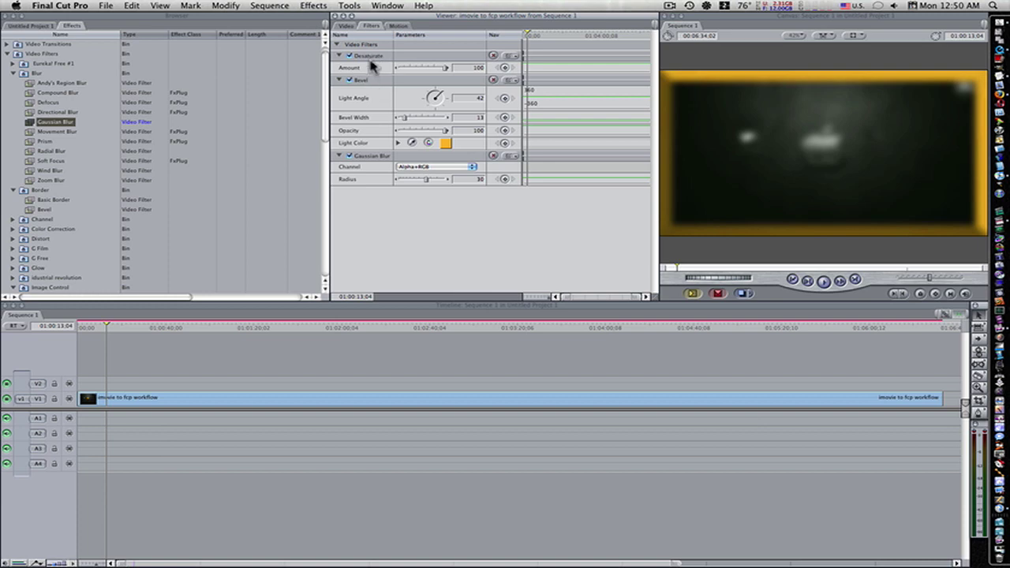
# Rearrange the filter stack so the order is Desaturate, Gaussian Blur, then Bevel.
pyautogui.moveTo(369, 62); pyautogui.dragTo(366, 92)
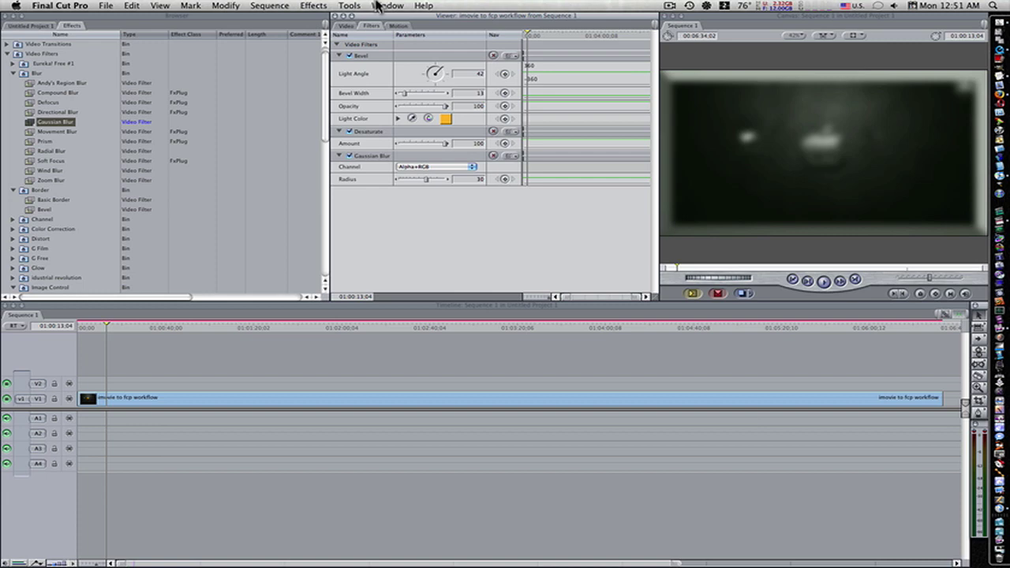
pyautogui.moveTo(370, 57); pyautogui.dragTo(370, 138)
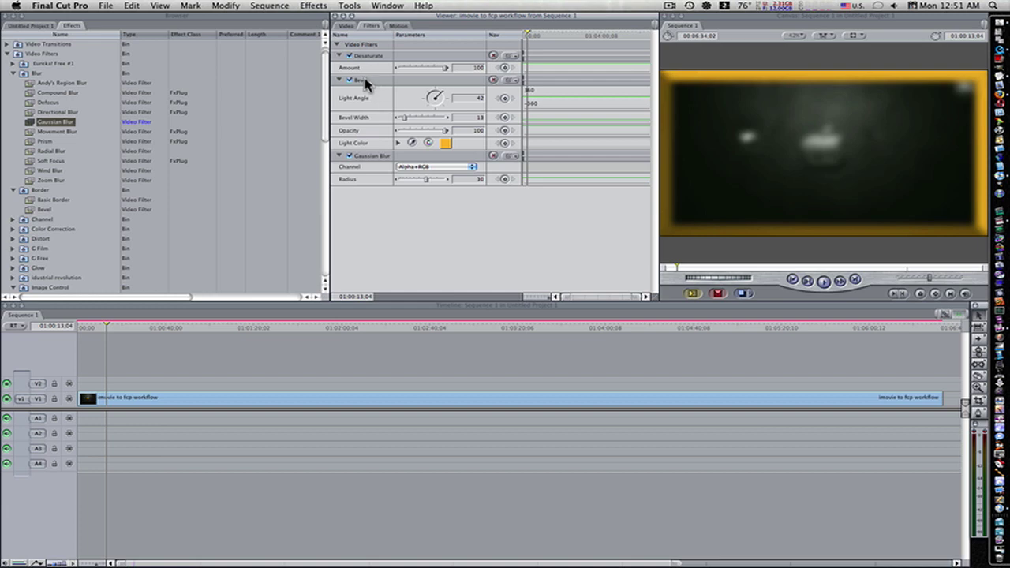
pyautogui.moveTo(365, 83); pyautogui.dragTo(355, 170)
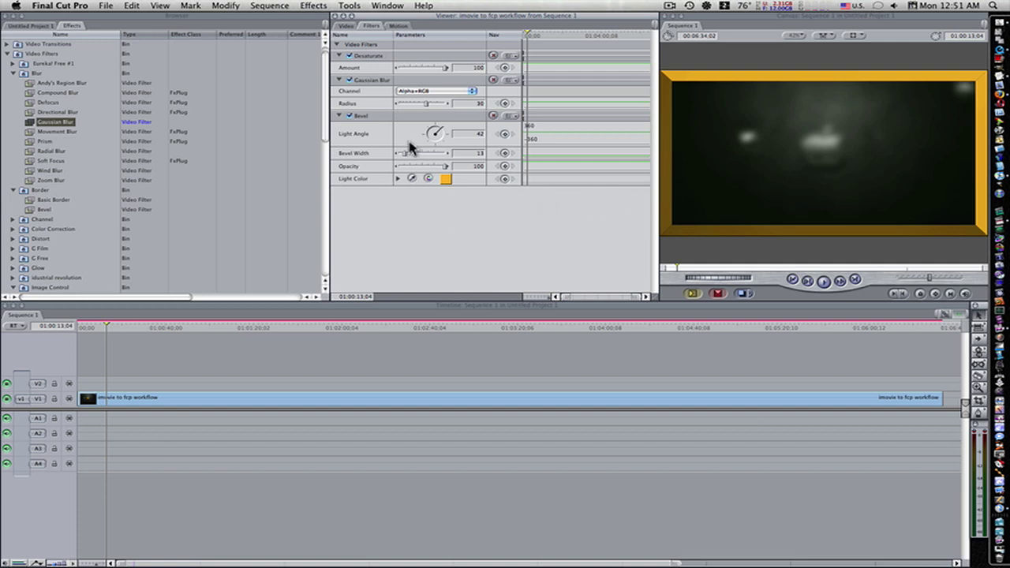
# Save the clip's filters as a favorite effect via Effects > Make Favorite Effect.
pyautogui.click(314, 5)
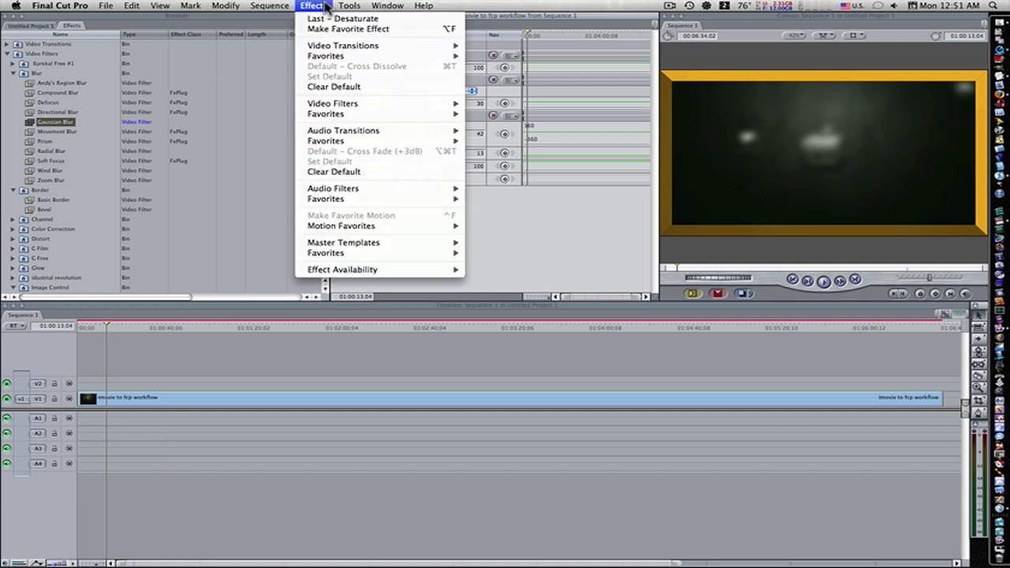
pyautogui.click(326, 6)
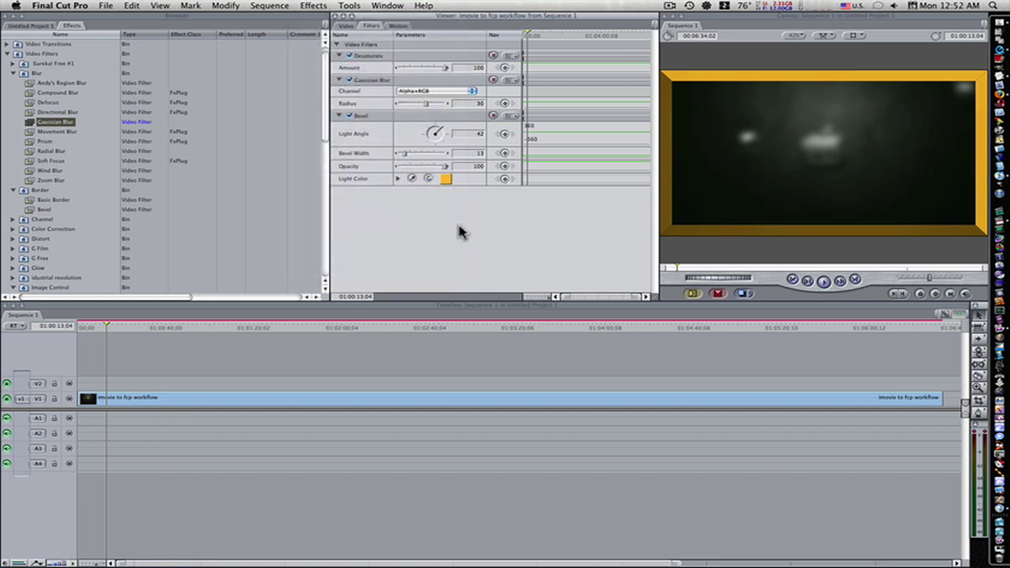
pyautogui.click(324, 5)
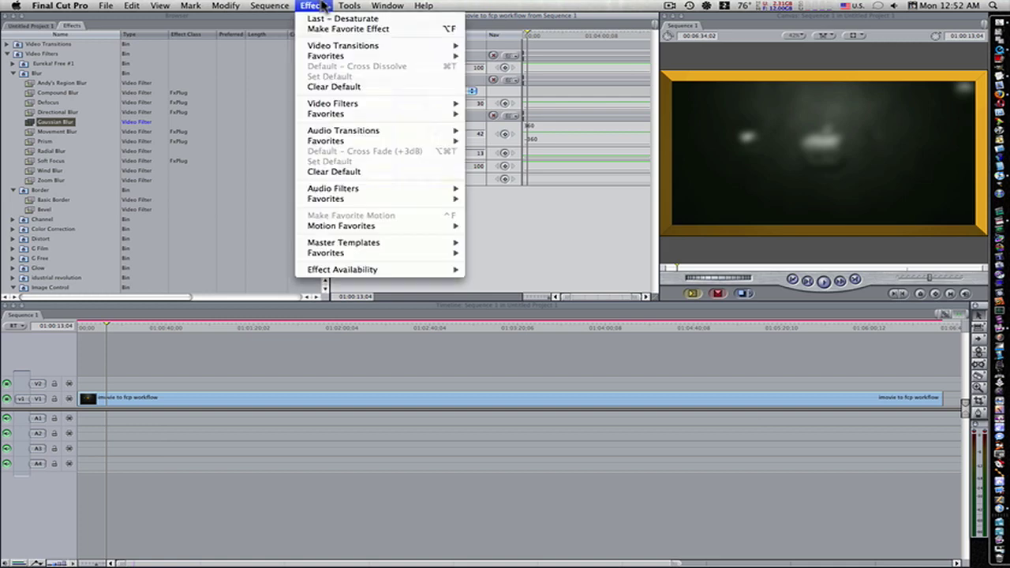
pyautogui.click(332, 32)
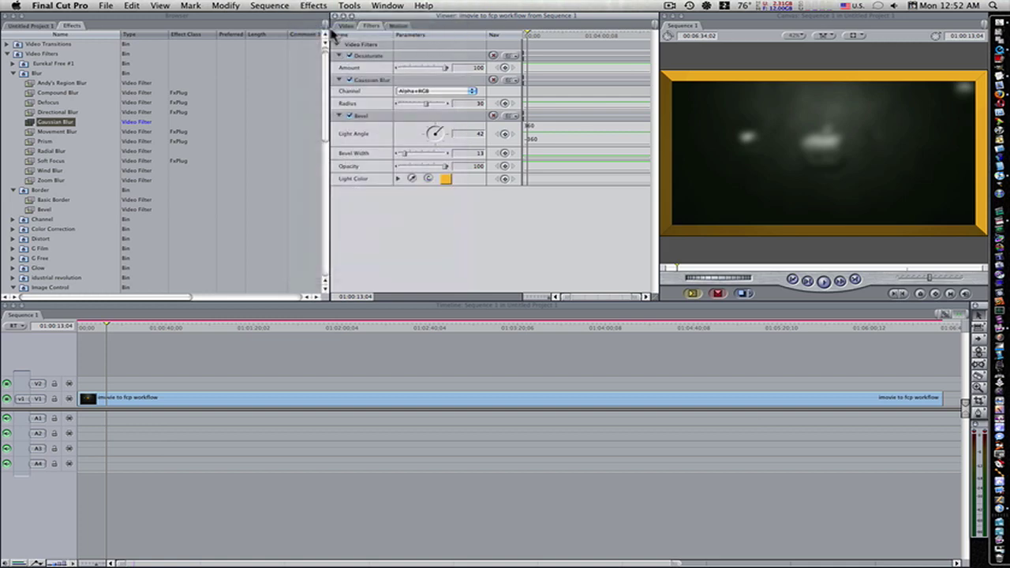
# Inspect Favorites > Sequence 1 (Filters), confirming it holds Desaturate, Gaussian Blur and Bevel.
pyautogui.click(8, 53)
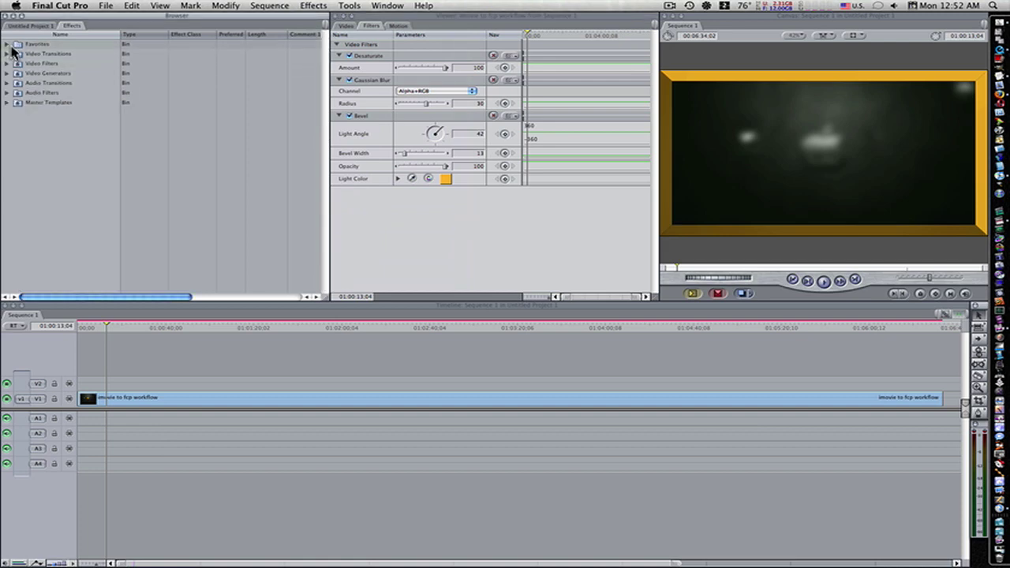
pyautogui.click(7, 45)
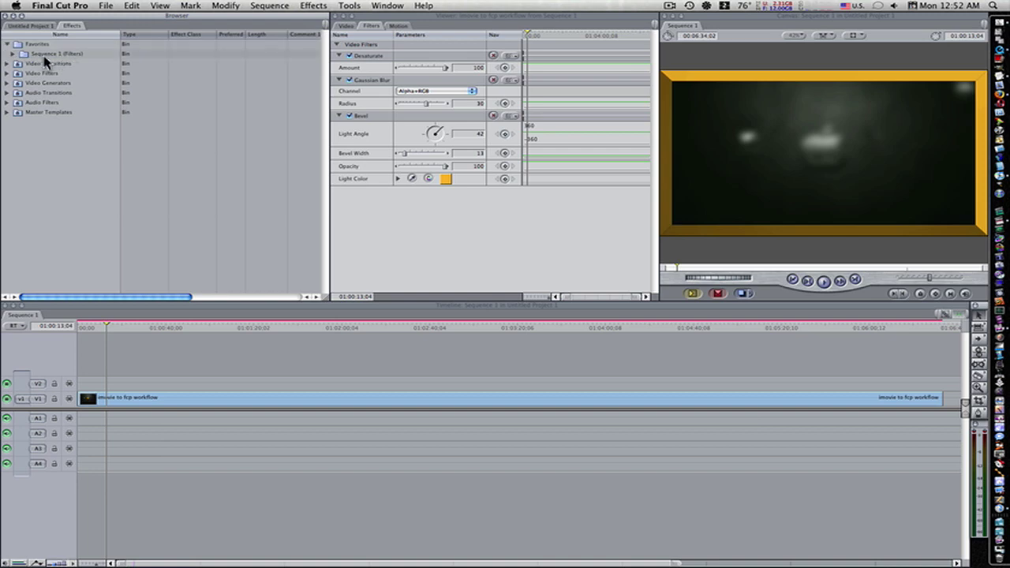
pyautogui.click(13, 54)
pyautogui.click(29, 66)
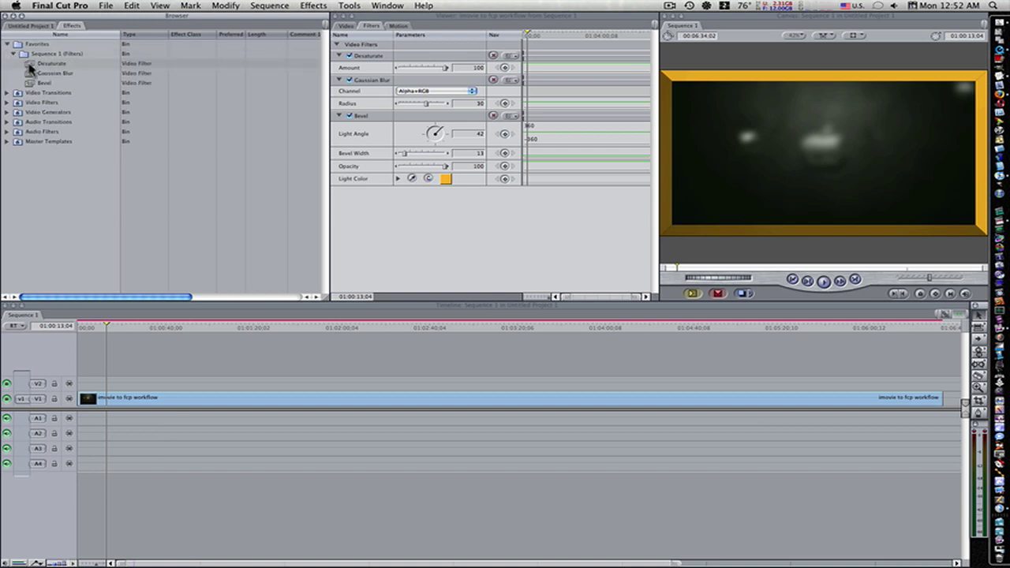
pyautogui.click(35, 73)
pyautogui.click(40, 84)
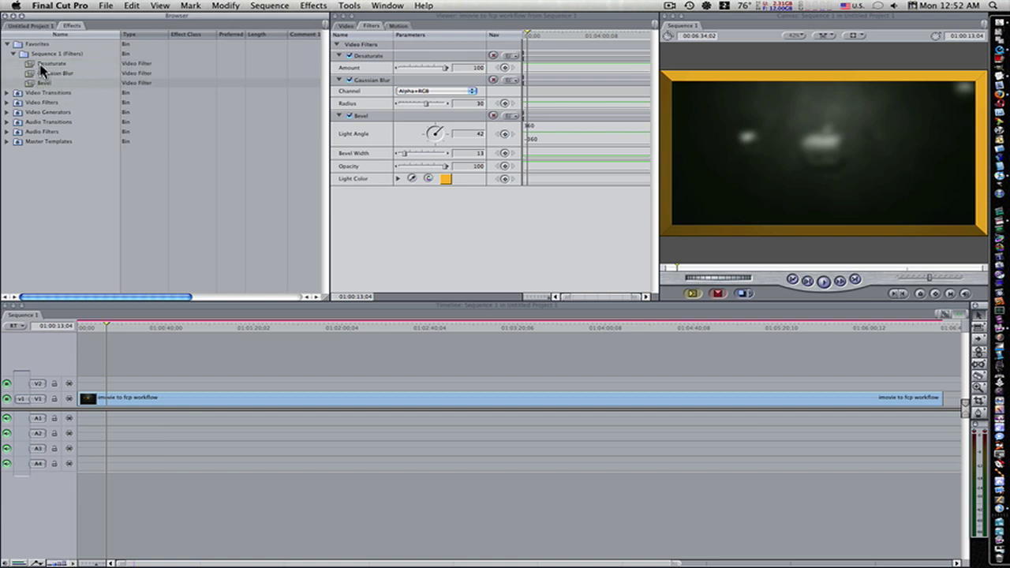
pyautogui.click(34, 67)
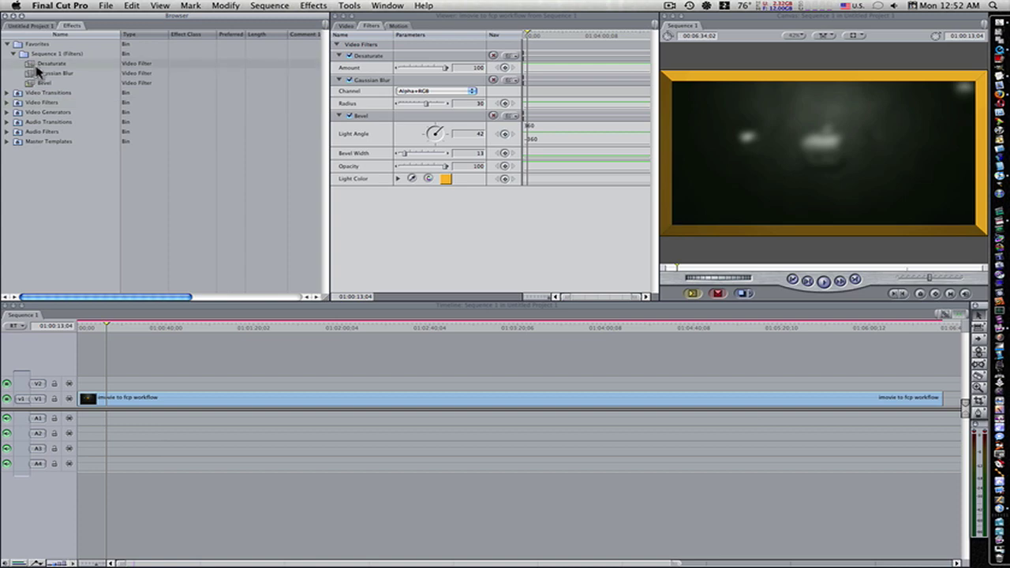
pyautogui.click(66, 193)
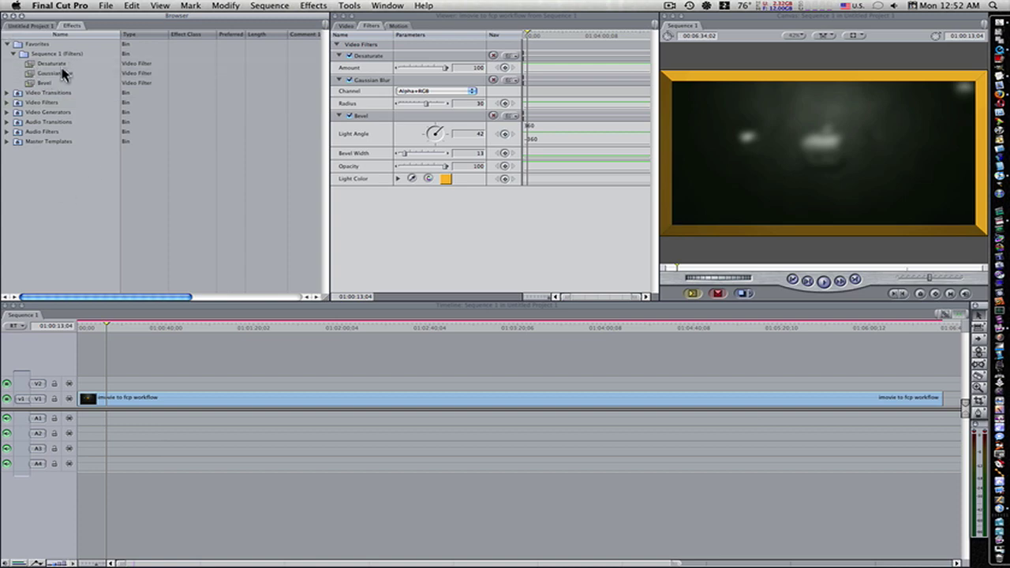
# Delete Desaturate, Gaussian Blur and Bevel from the clip, then drag Sequence 1 (Filters) onto V1.
pyautogui.click(15, 54)
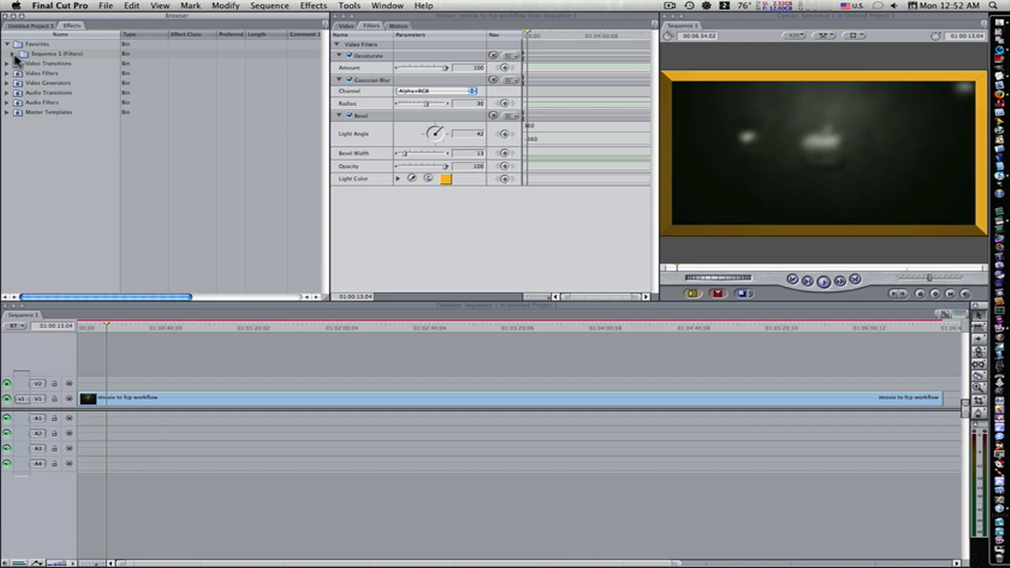
pyautogui.click(367, 60)
pyautogui.press('Delete')
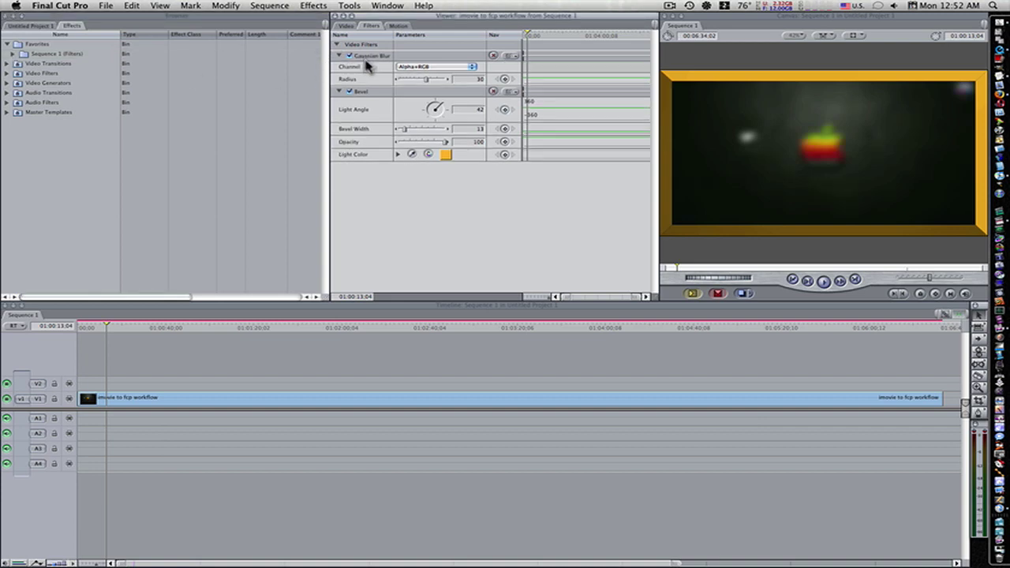
pyautogui.click(368, 57)
pyautogui.press('Delete')
pyautogui.click(369, 57)
pyautogui.press('Delete')
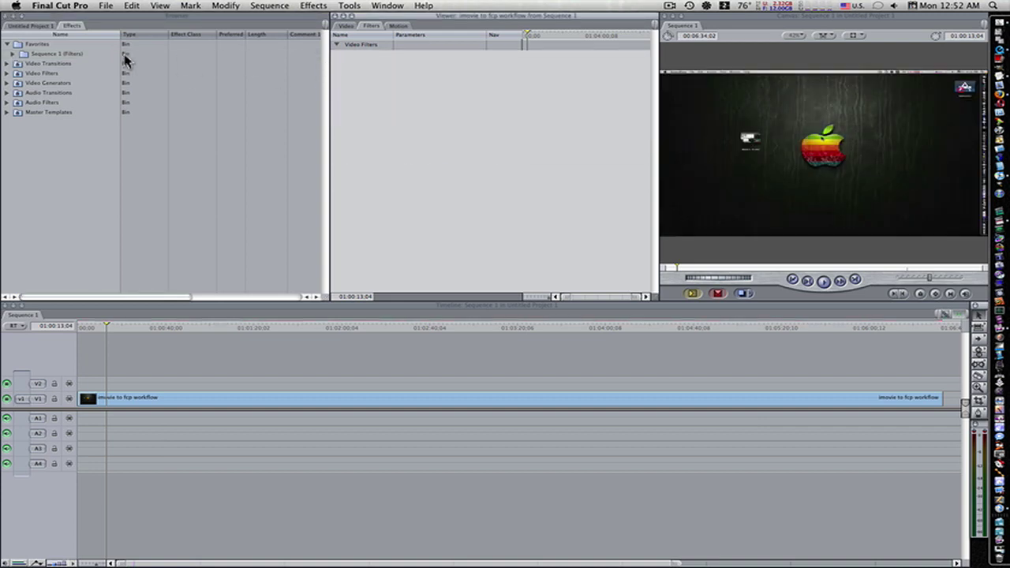
pyautogui.moveTo(27, 57); pyautogui.dragTo(85, 198)
pyautogui.moveTo(136, 337); pyautogui.dragTo(186, 399)
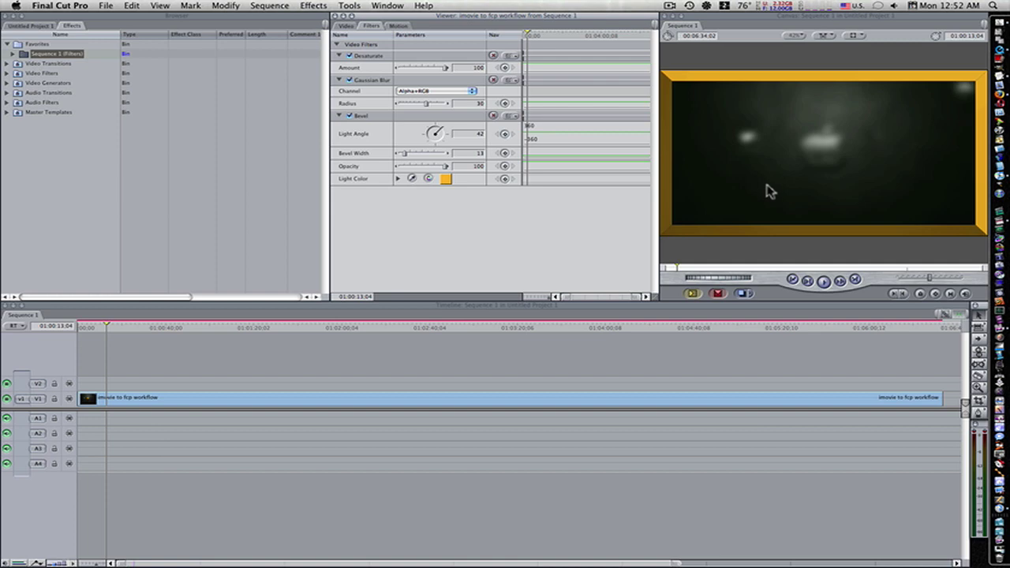